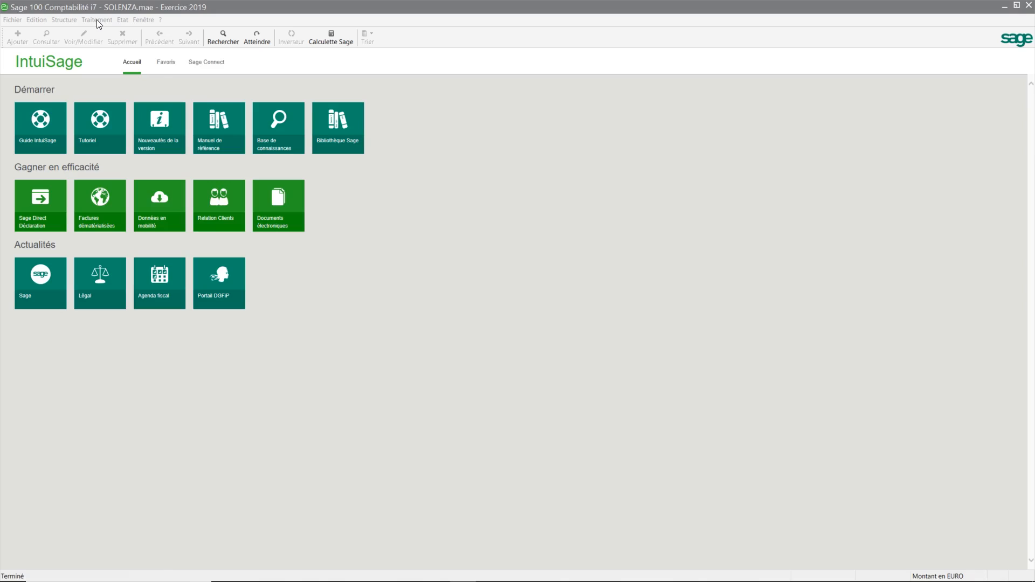
Start adding a new accounting piece and choose RAN Report à nouveaux as its journal code
click(97, 20)
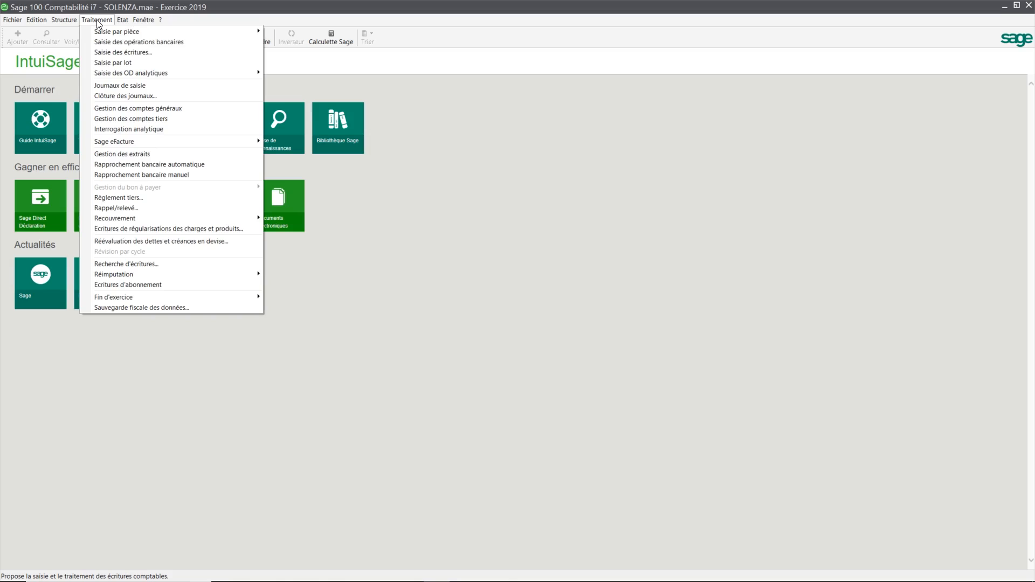
mouse_move(102, 34)
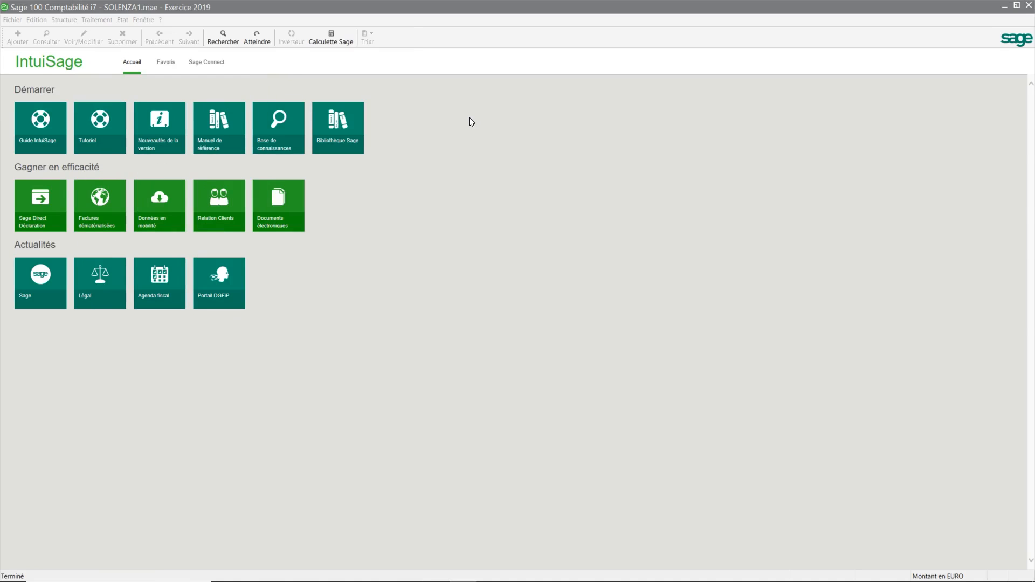
click(97, 20)
mouse_move(104, 35)
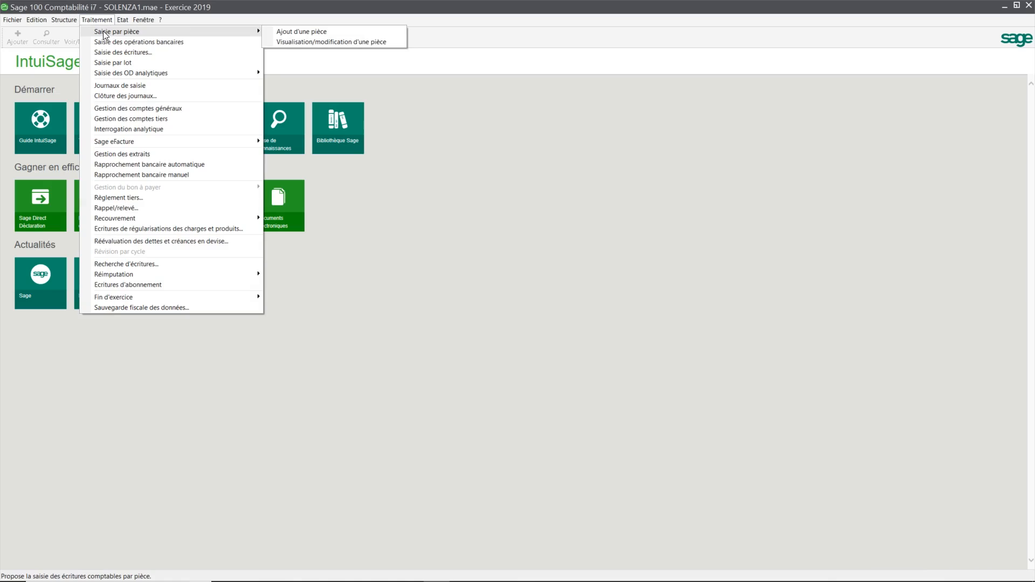
click(271, 33)
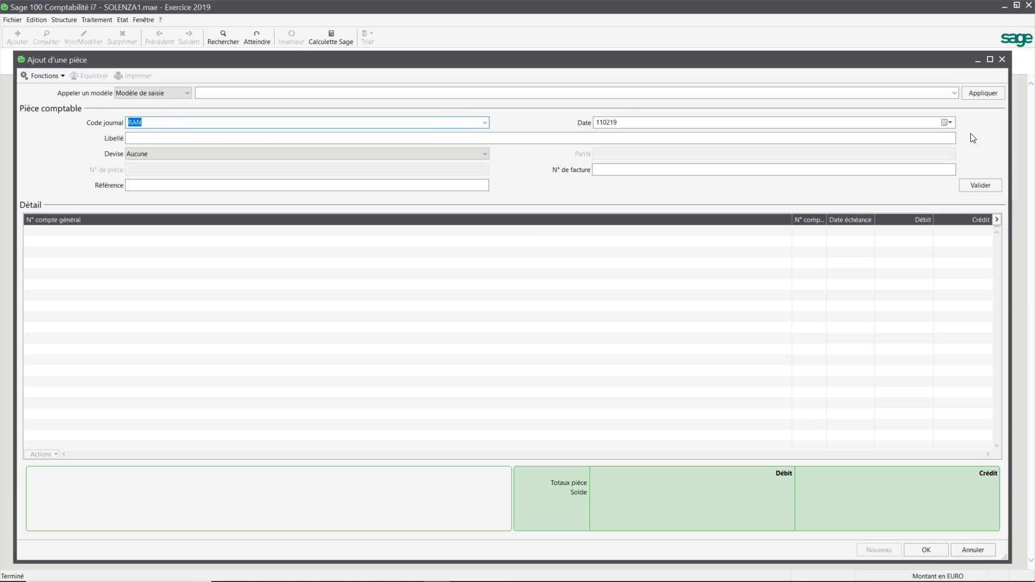
key(BackSpace)
key(F4)
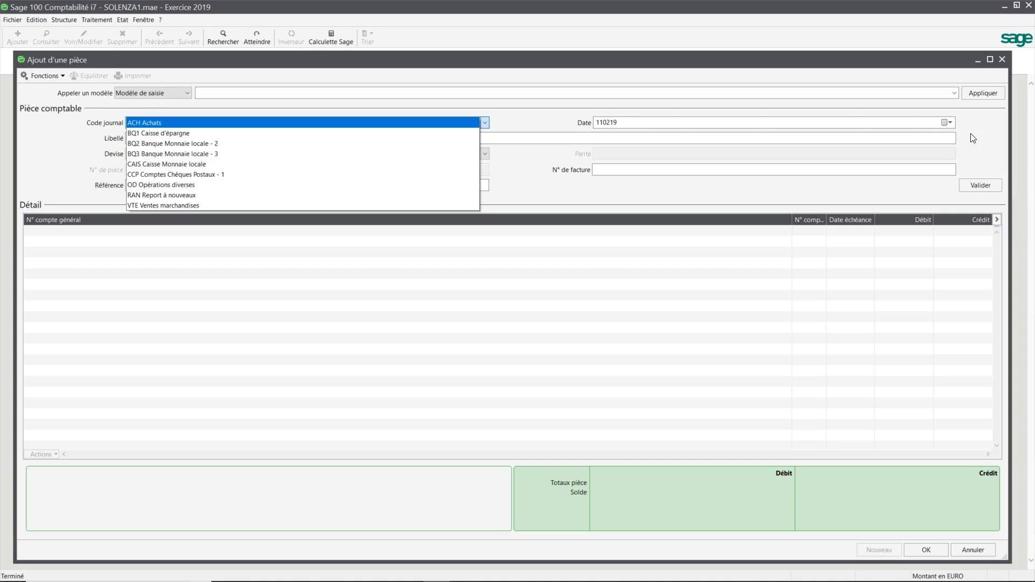
click(147, 193)
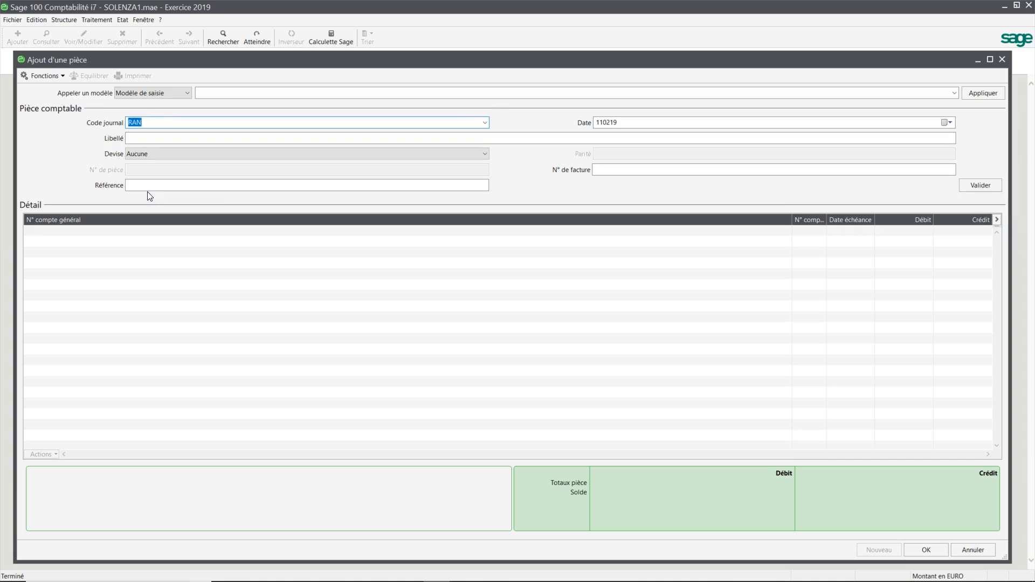
Set the piece date to 020119
key(Tab)
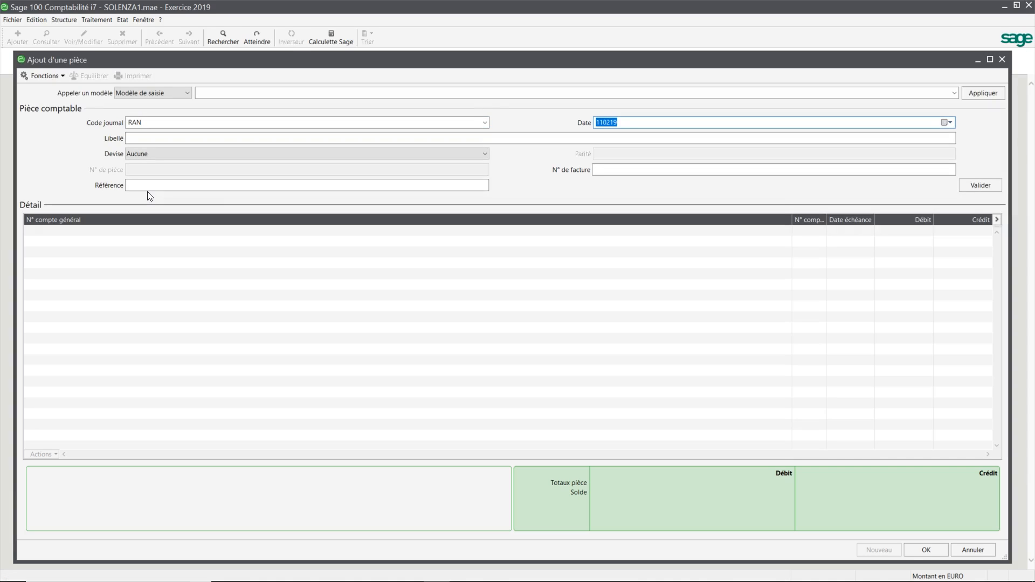
click(944, 122)
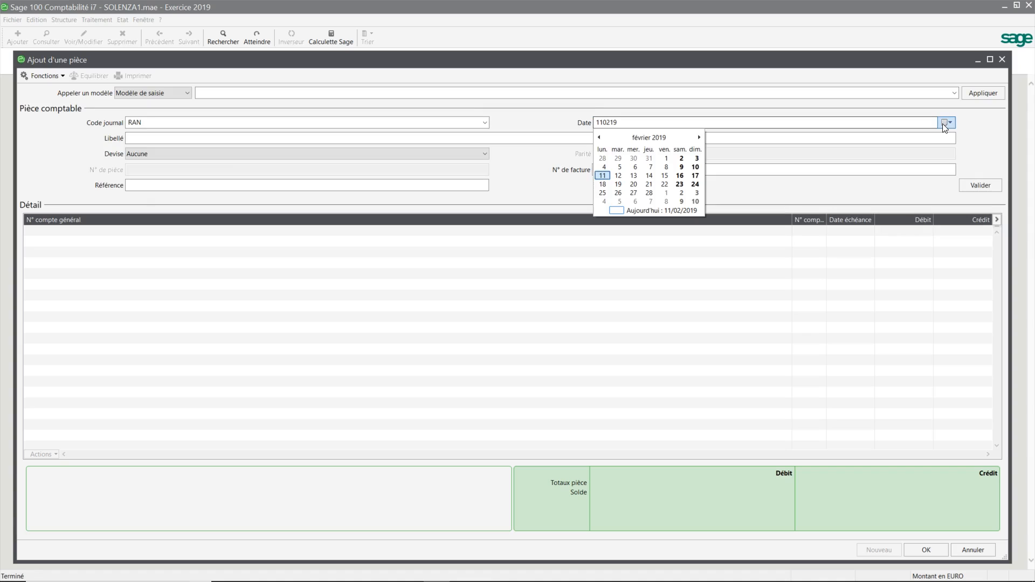
click(943, 124)
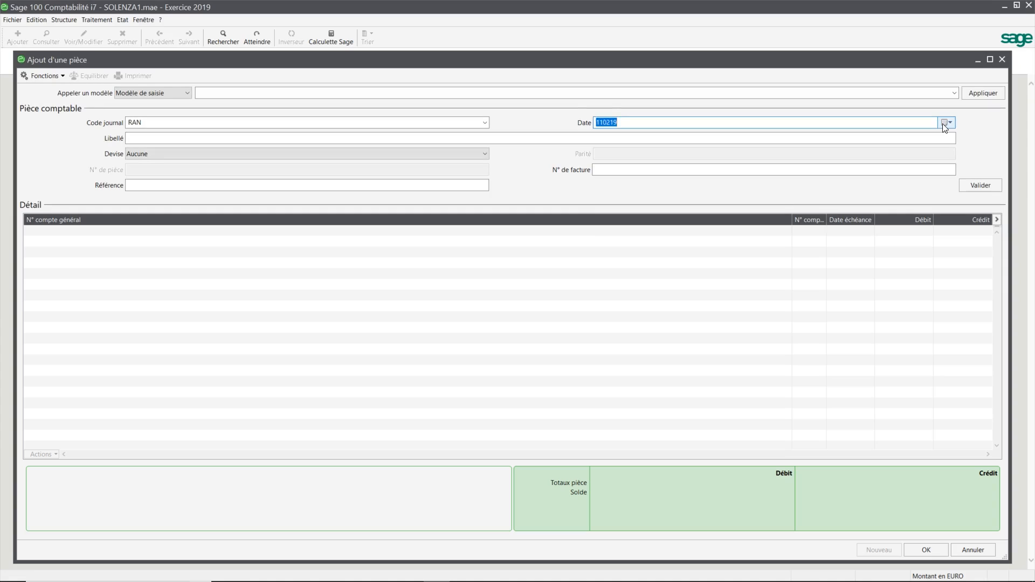
key(BackSpace)
text(020119)
key(Tab)
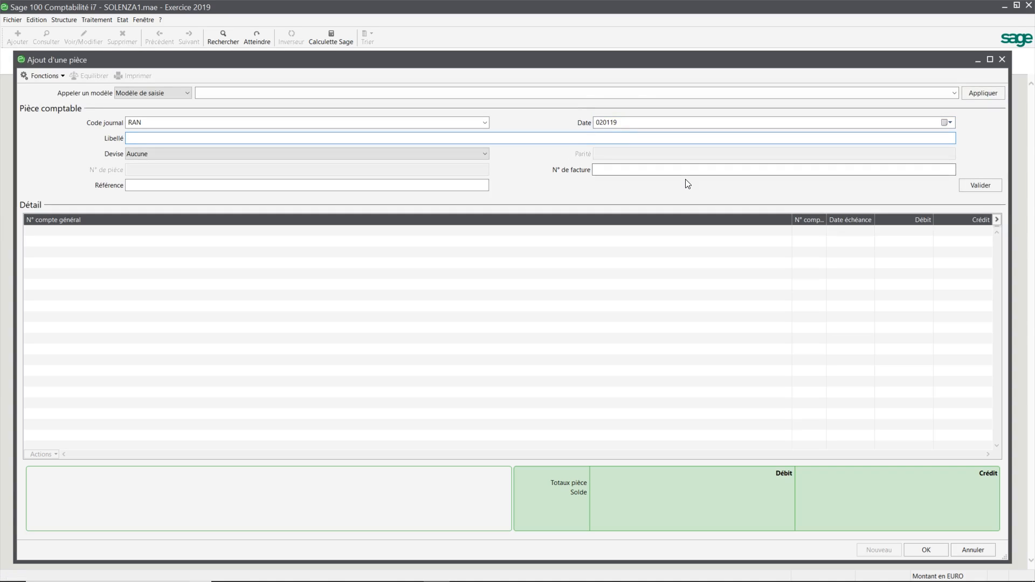
Enter the label A NOUVEAUX, leave the invoice number and reference empty, and validate the piece header
text(A NO)
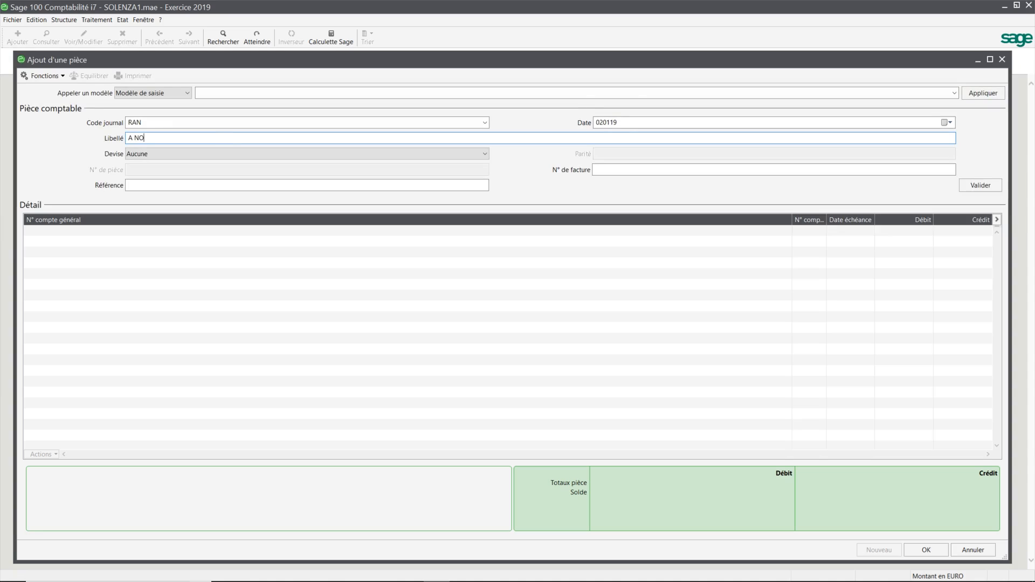
text(UVEAUX)
key(Tab)
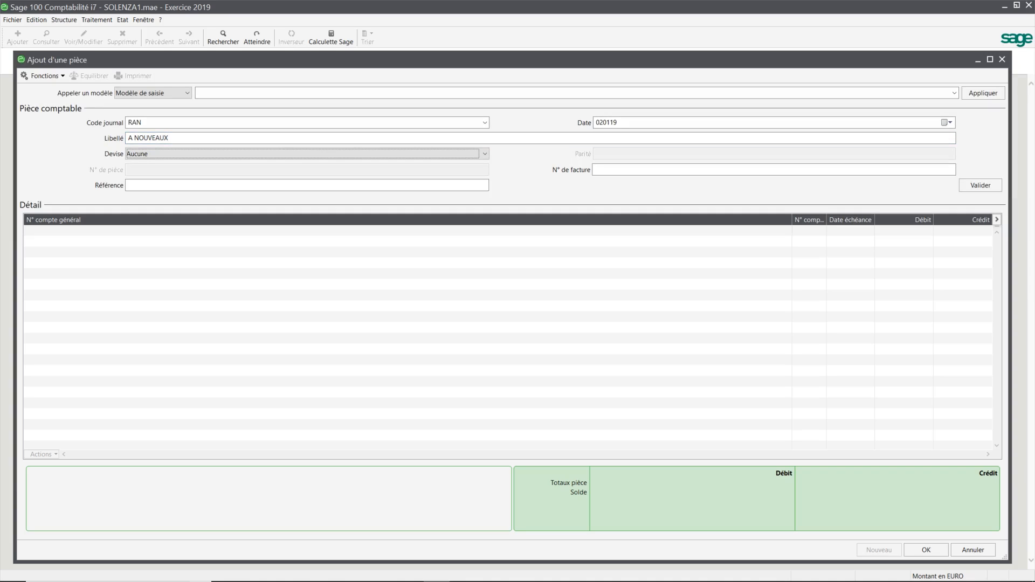
key(Tab)
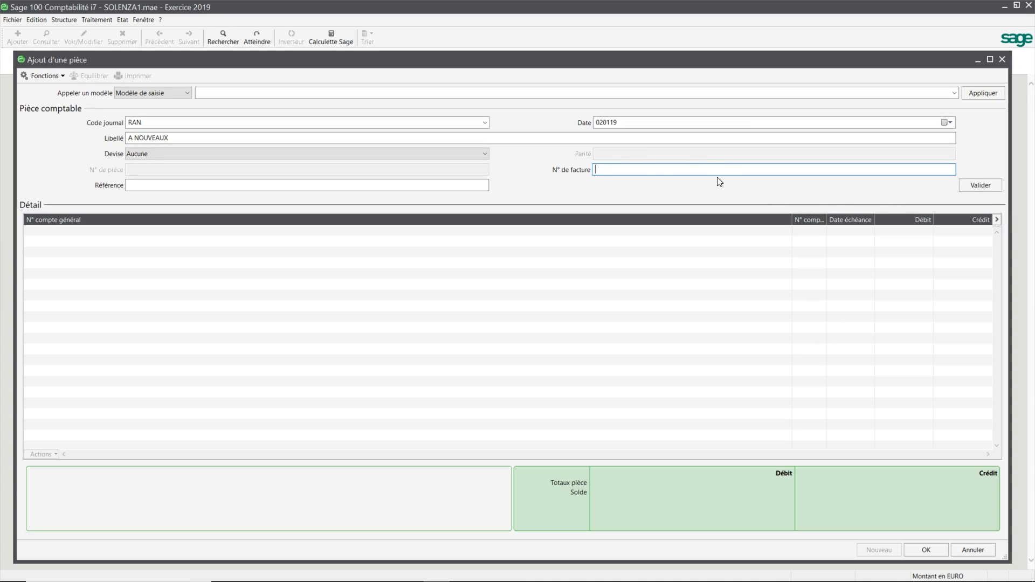
click(134, 185)
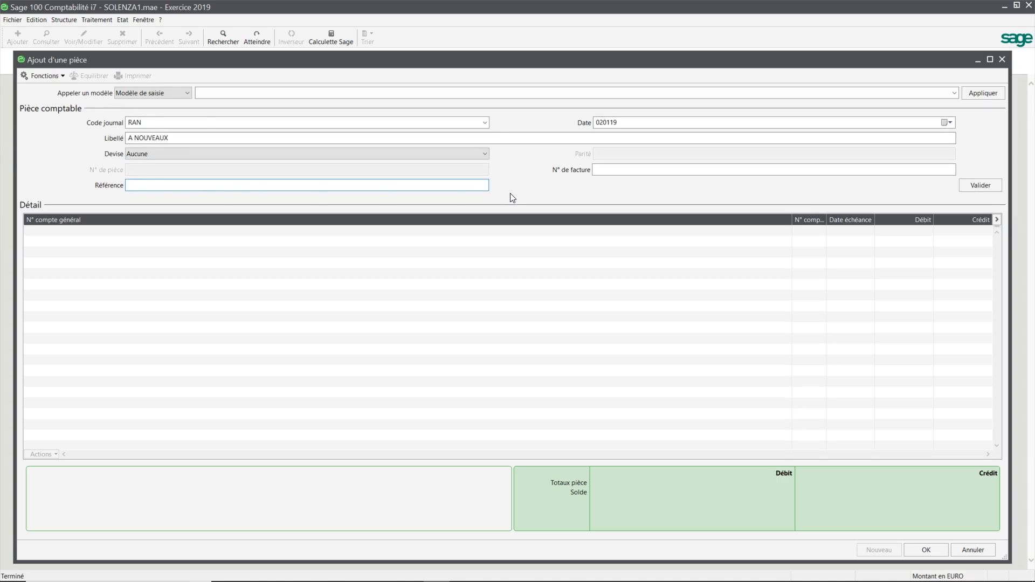
click(978, 185)
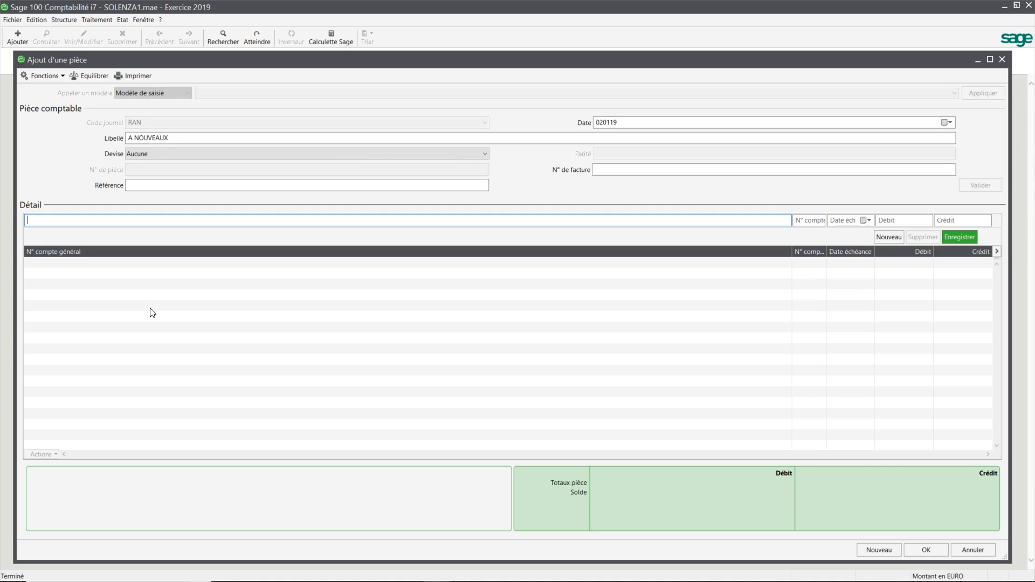
Record a detail line for general account 10100000 (Capital) with a credit of 20000
text(101)
key(Tab)
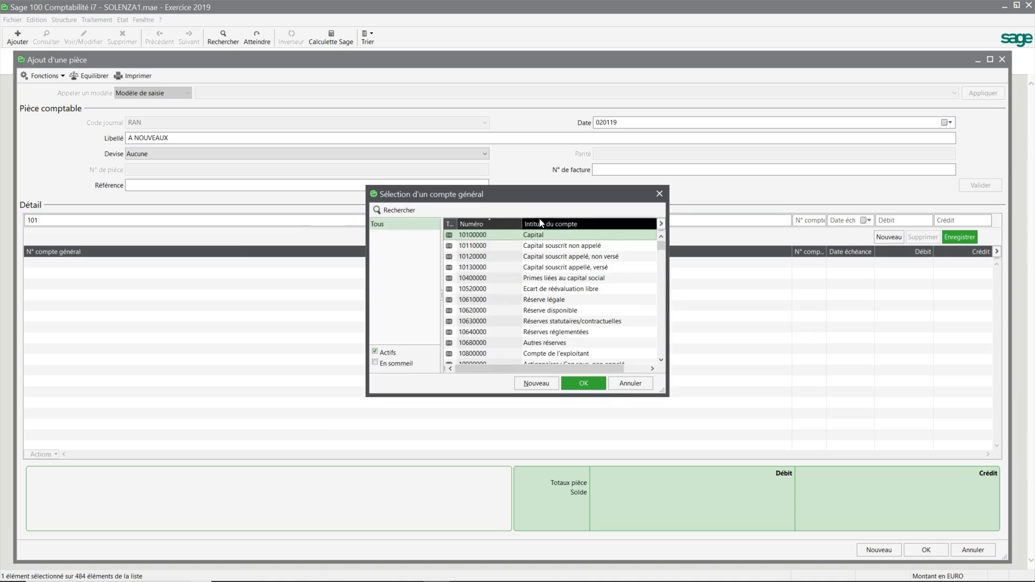
drag(470, 201, 464, 160)
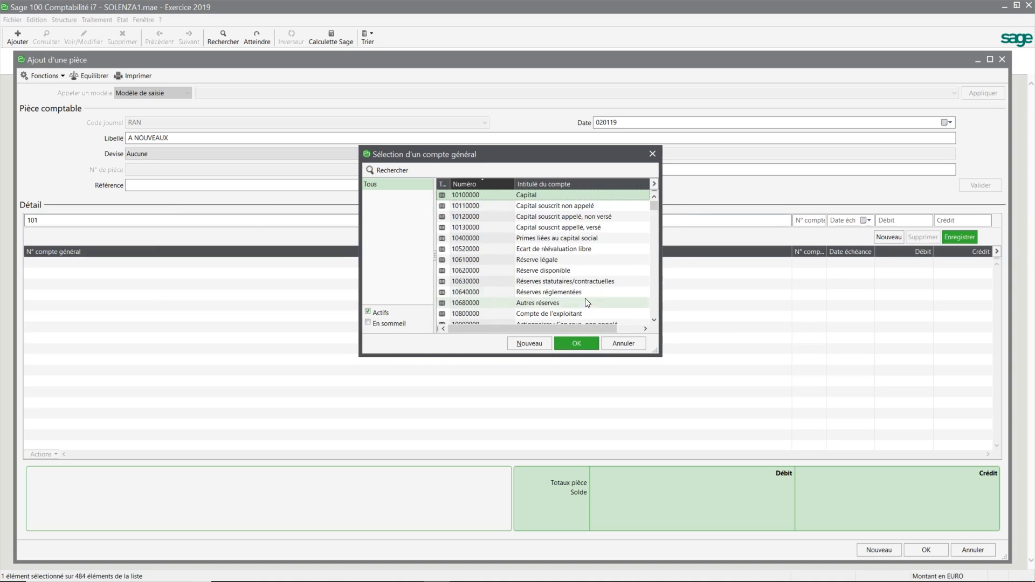
click(576, 343)
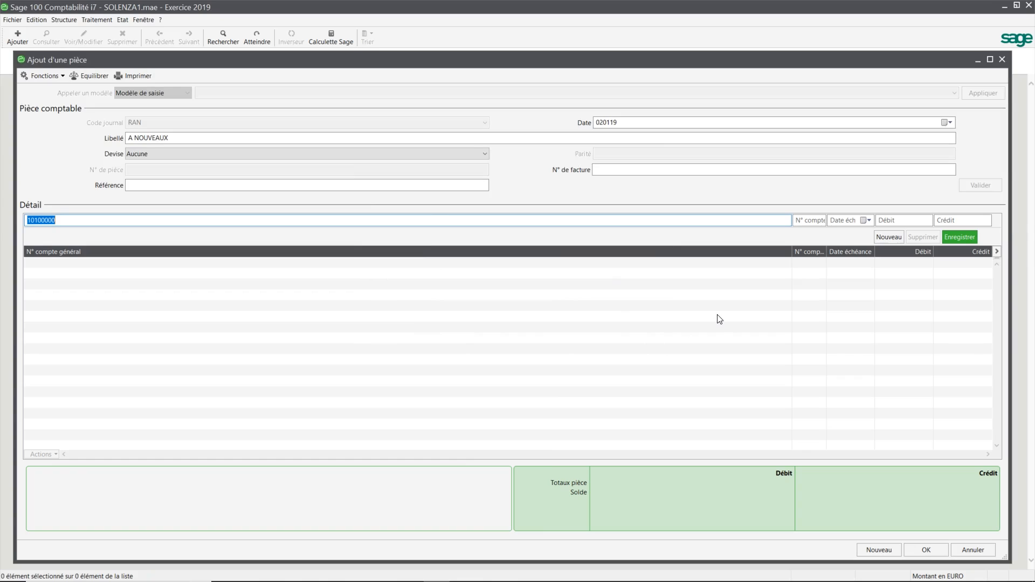
key(Tab)
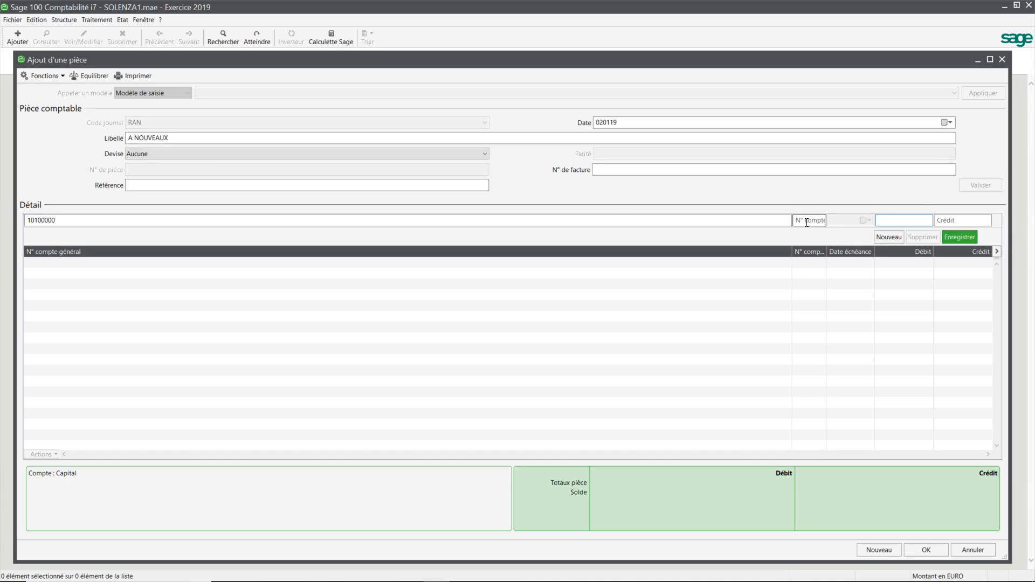
key(Tab)
text(20000)
click(961, 241)
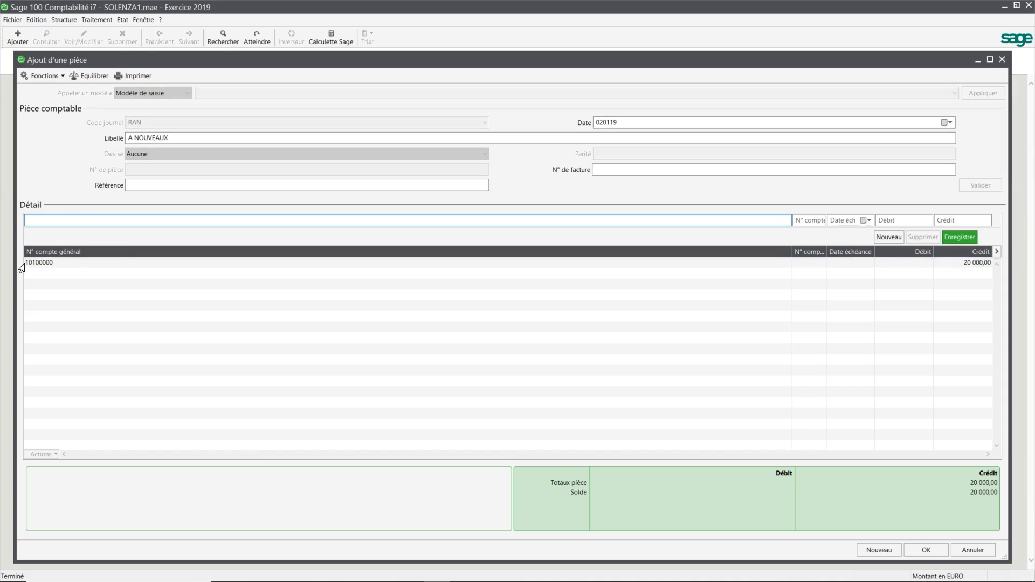
Correct the credit of the 10100000 line to 25000 and save the line
click(125, 268)
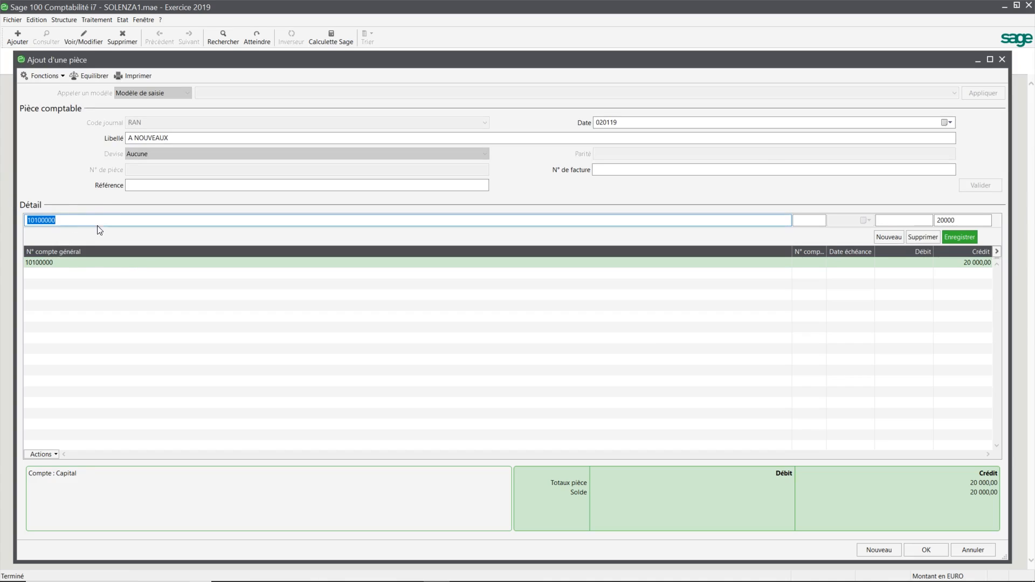
click(956, 220)
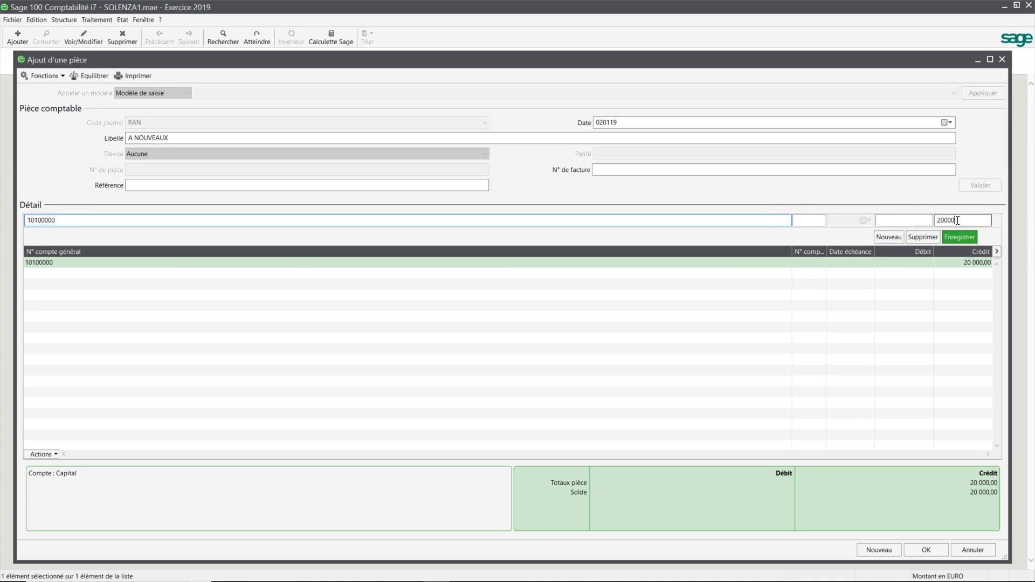
key(BackSpace)
key(BackSpace)
key(BackSpace)
key(BackSpace)
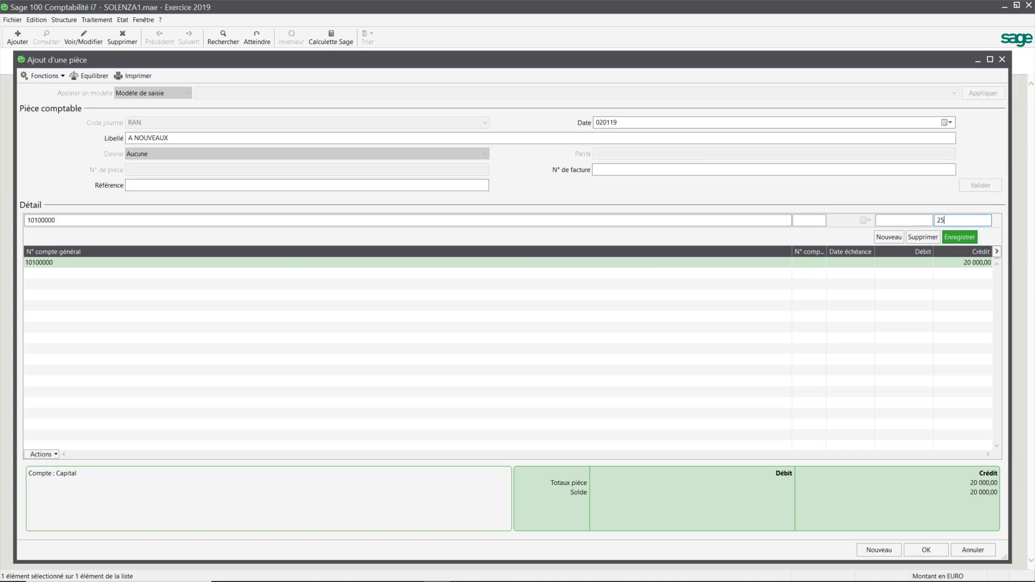
text(5000)
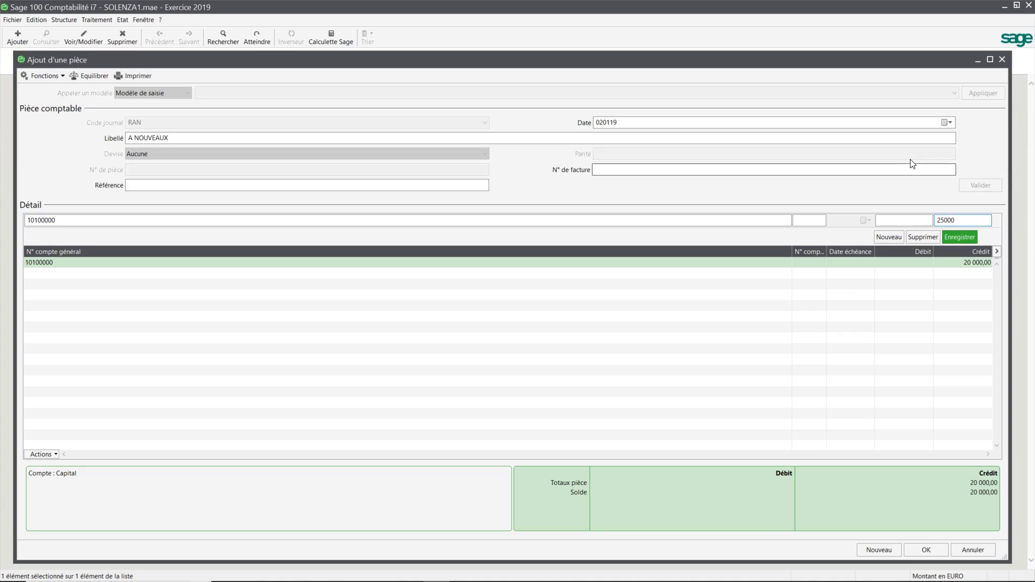
click(960, 238)
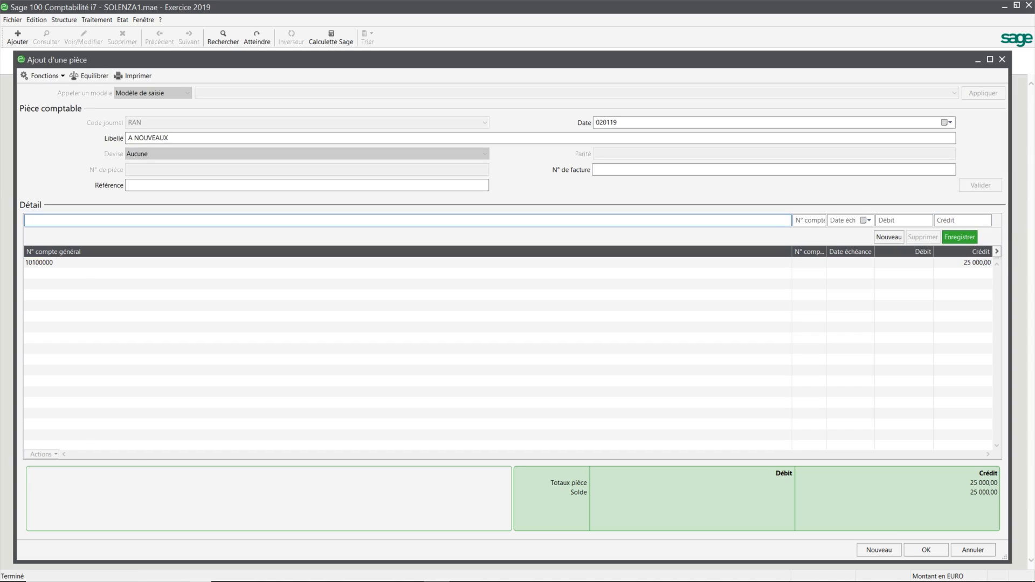
Record a detail line for account 12000000, Résultat exercice (bénéfice), with a credit of 7226,94
text(120)
key(Tab)
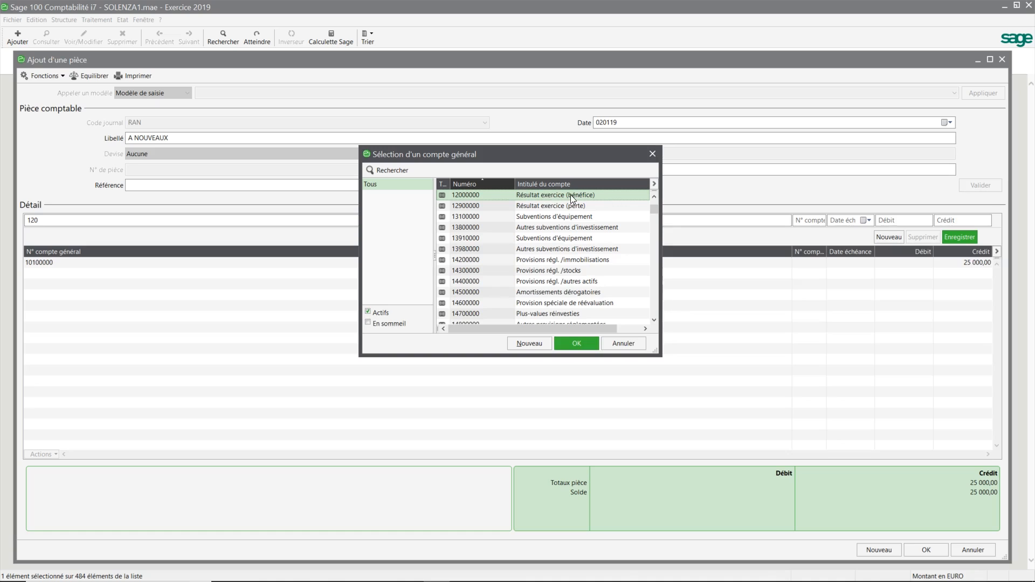
click(582, 343)
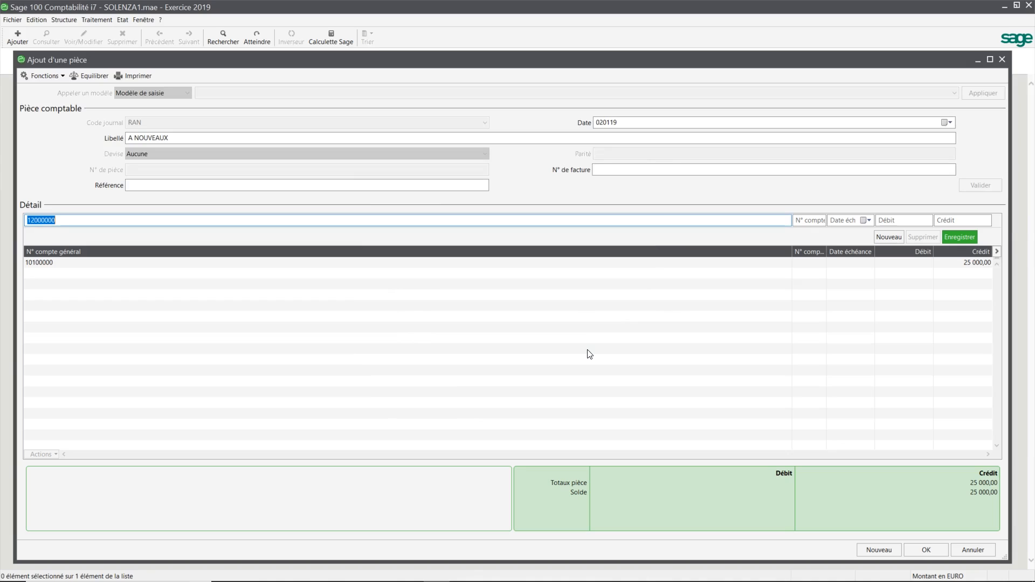
key(Return)
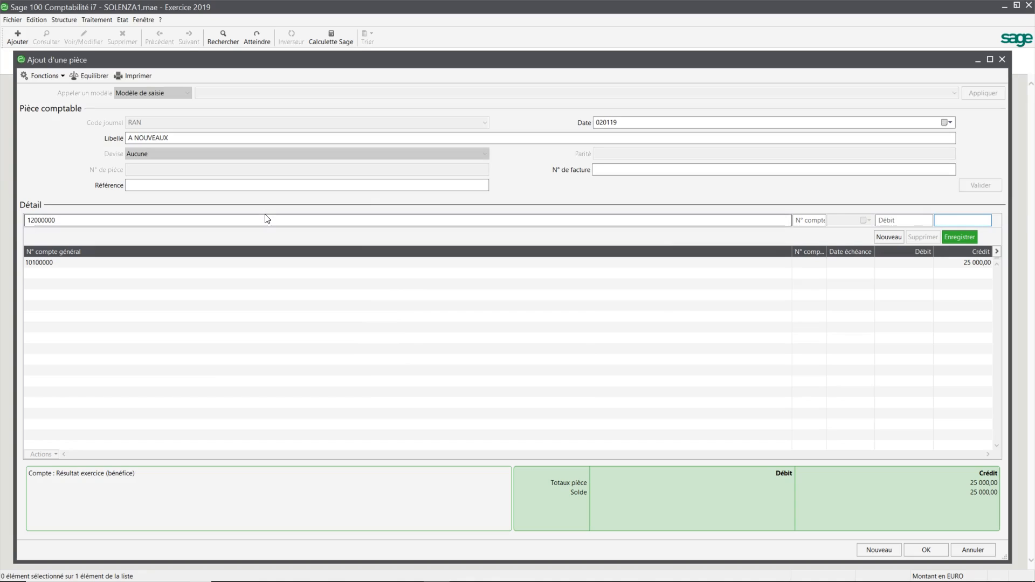
text(7)
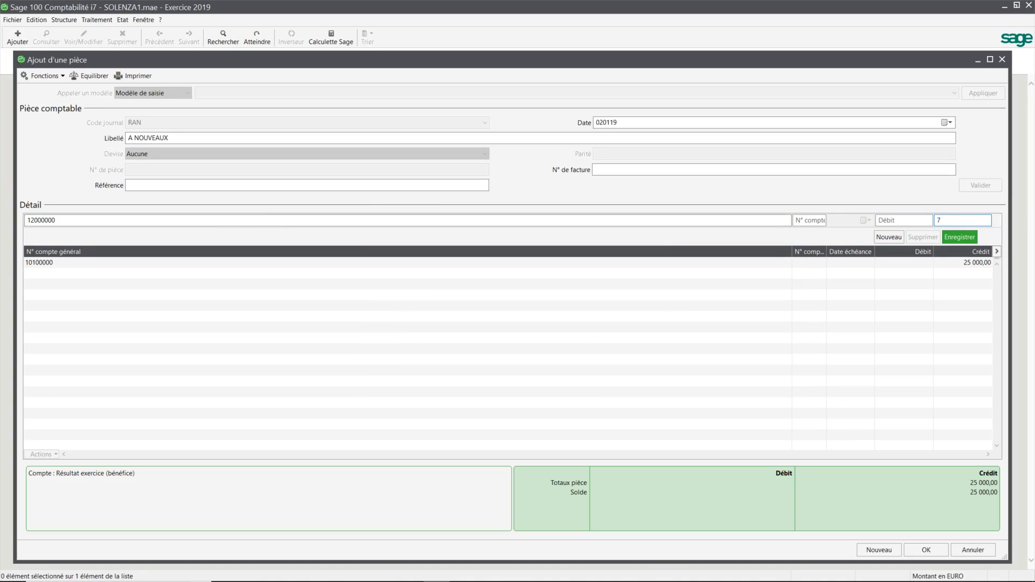
text(226,94)
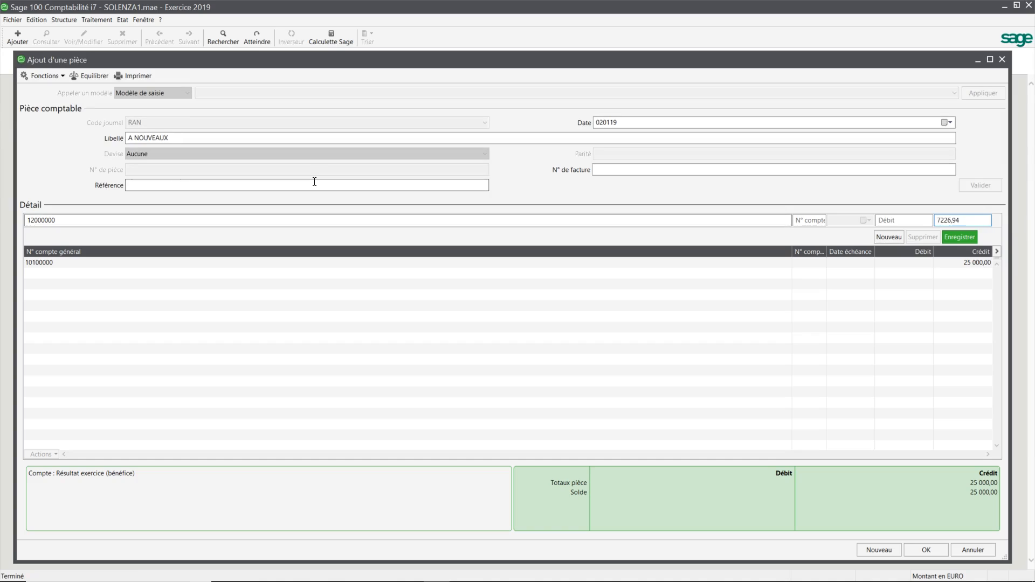
click(956, 240)
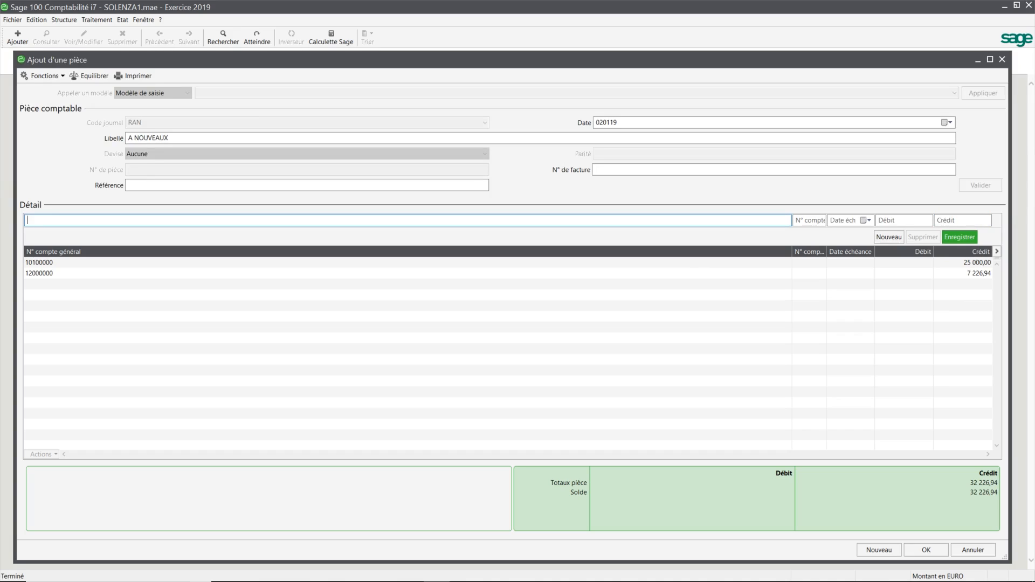
Record a detail line for account 16400000, Emprunts auprès étab. crédit, with a credit of 4676,5
text(164)
key(Tab)
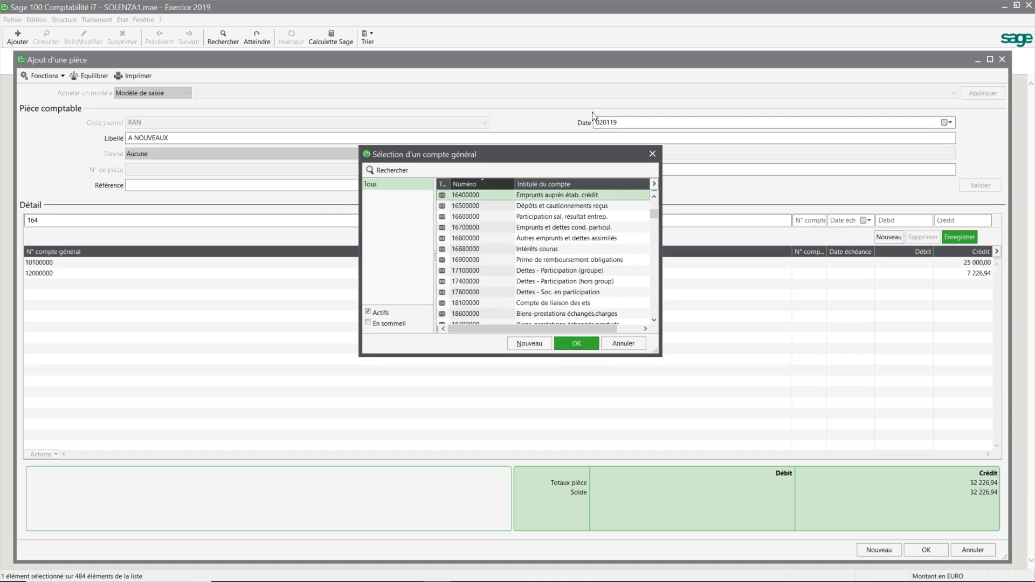
click(584, 346)
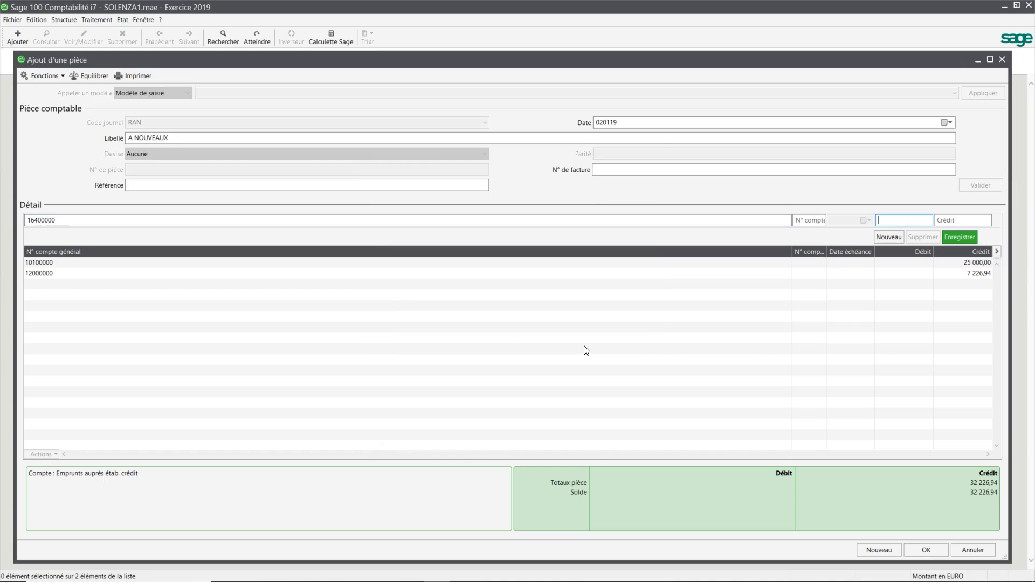
key(Tab)
text(4676,5)
click(955, 235)
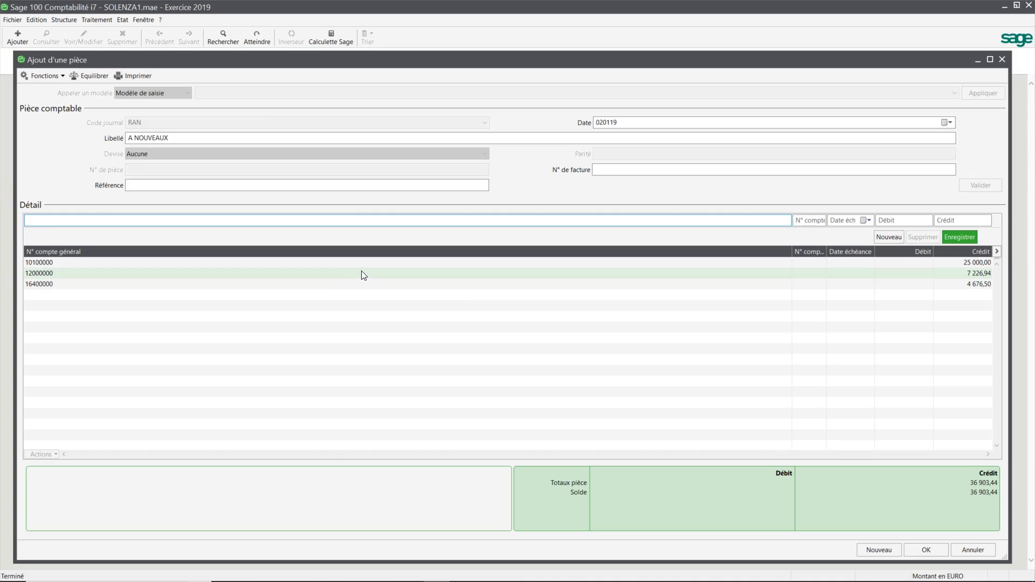
Record a detail line for account 21810000, Installations générales, with a debit of 4353,88
text(2181)
key(Tab)
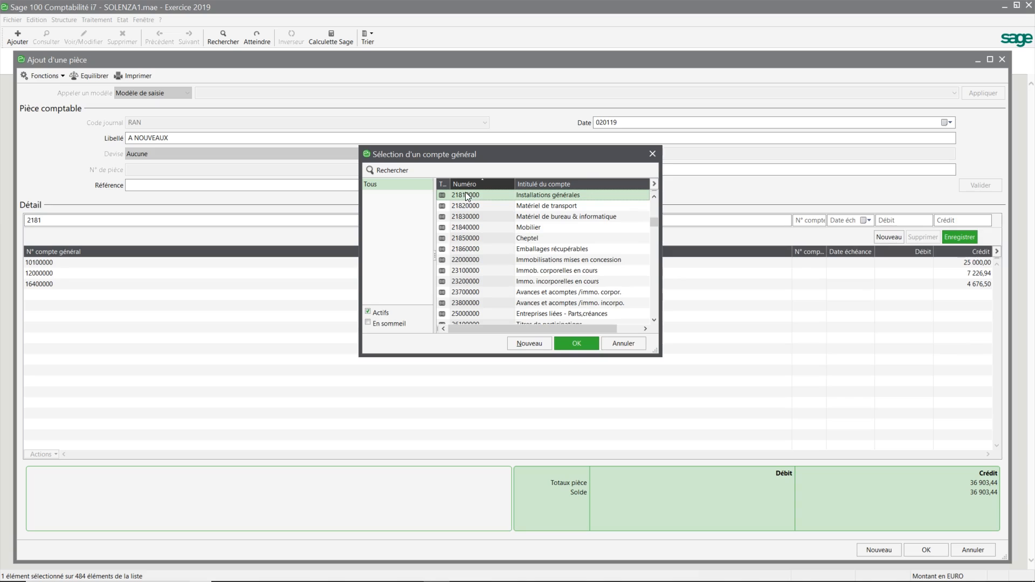
click(576, 344)
key(Tab)
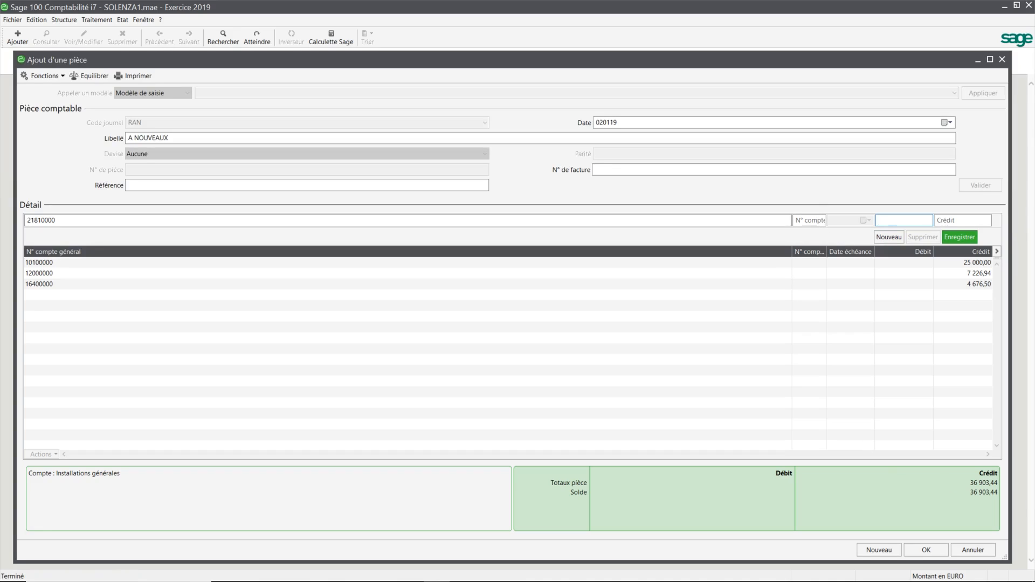
text(4353,88)
click(955, 238)
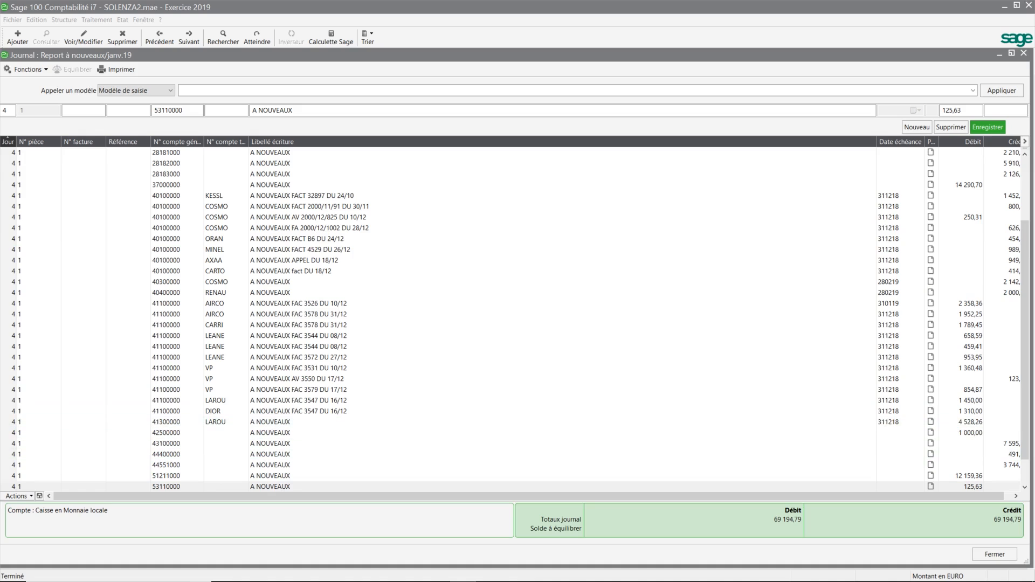
Save the open 53110000 cash line in the Report à nouveaux journal for January 2019
click(980, 127)
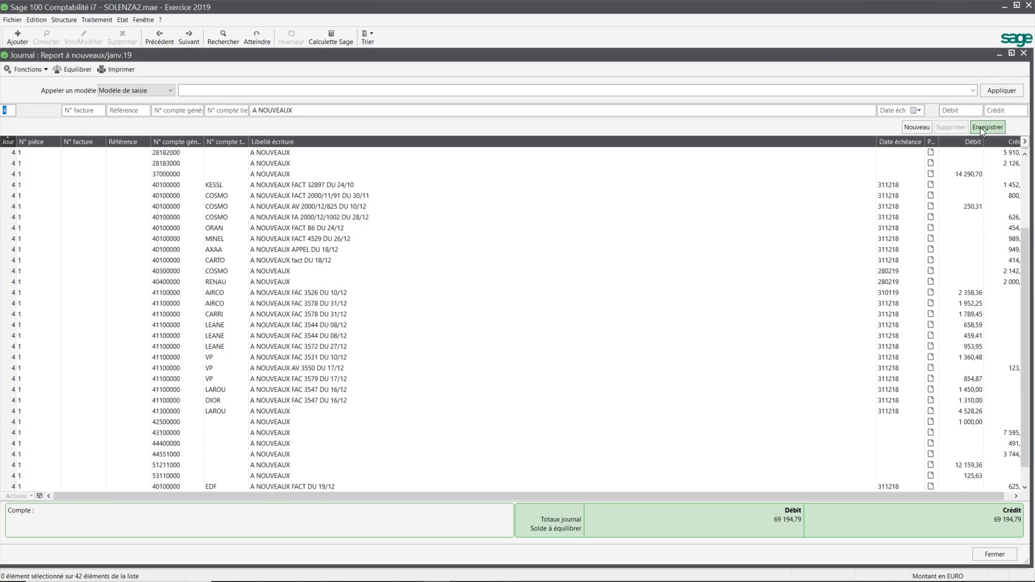